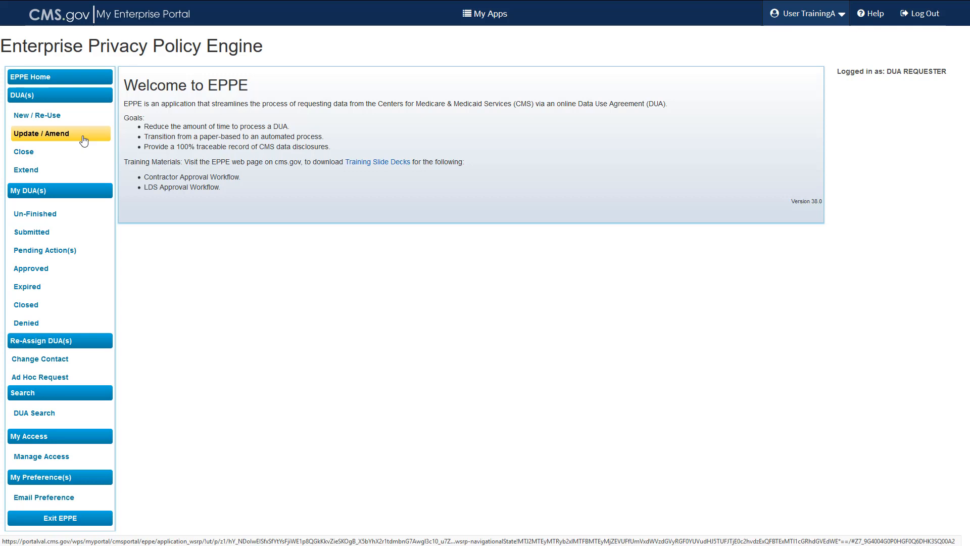
Find DUA 54261 among the agreements available for update or amendment and open its details
click(84, 141)
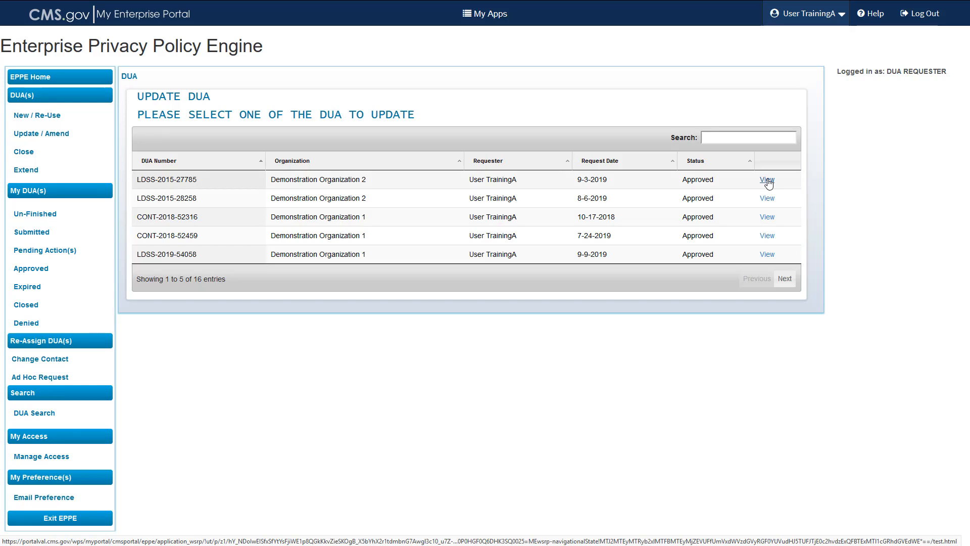
click(741, 138)
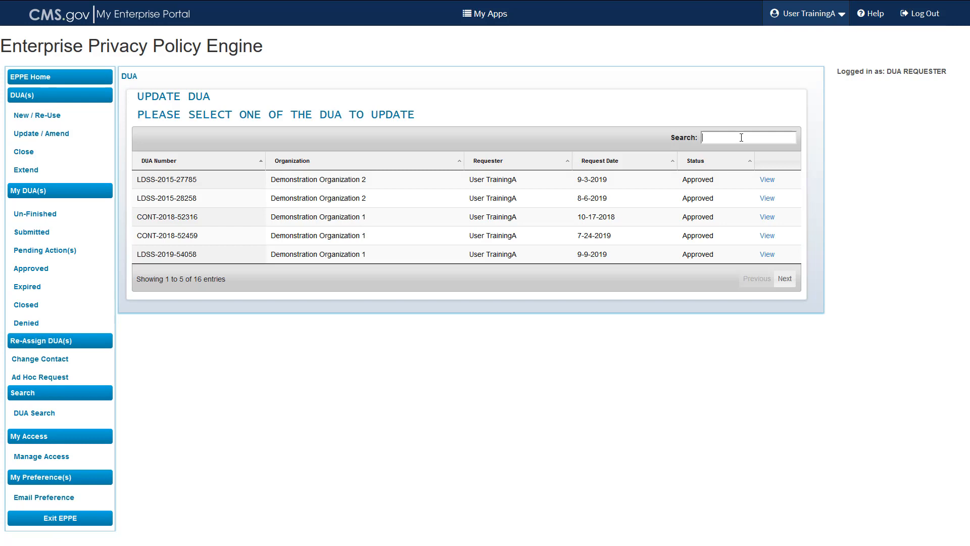
text(54261)
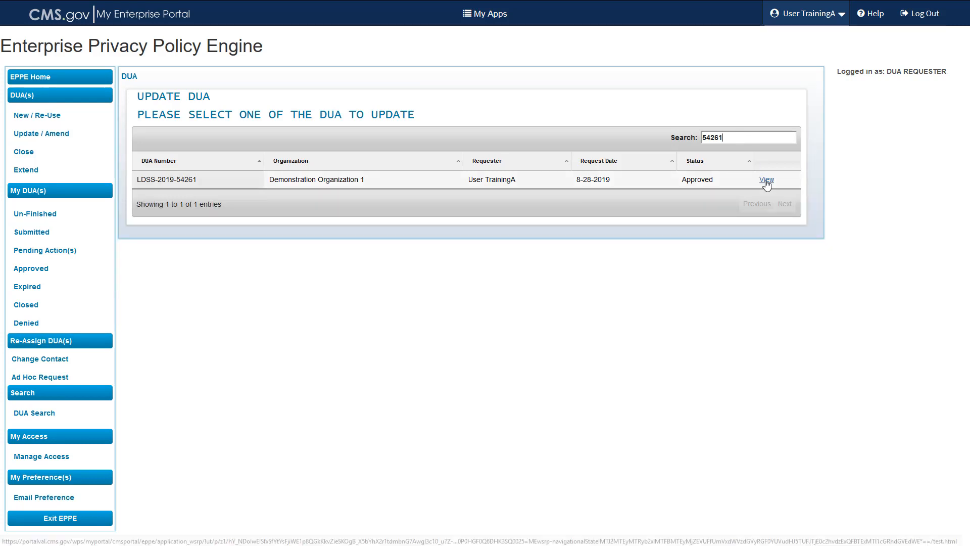
click(767, 180)
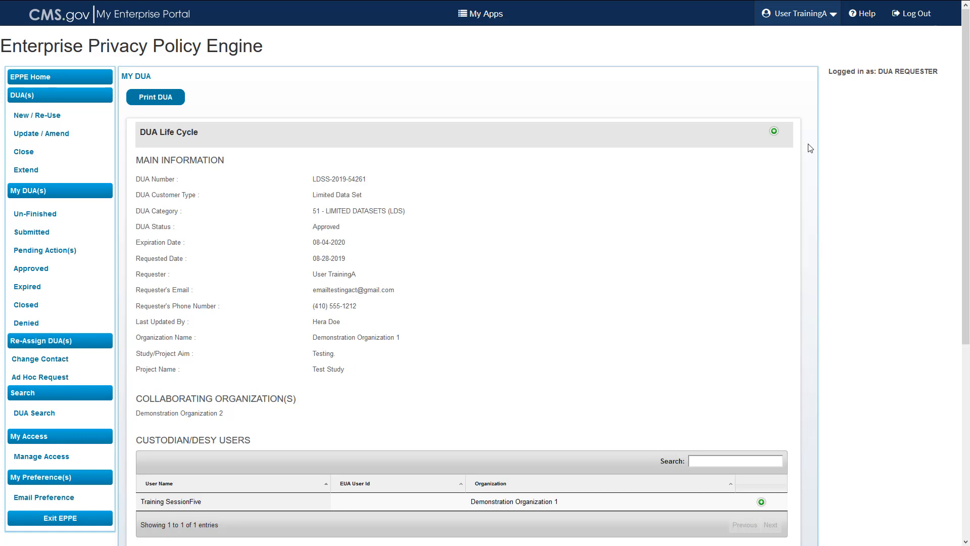
Check the DUA's life cycle history and start an update of the agreement
click(774, 132)
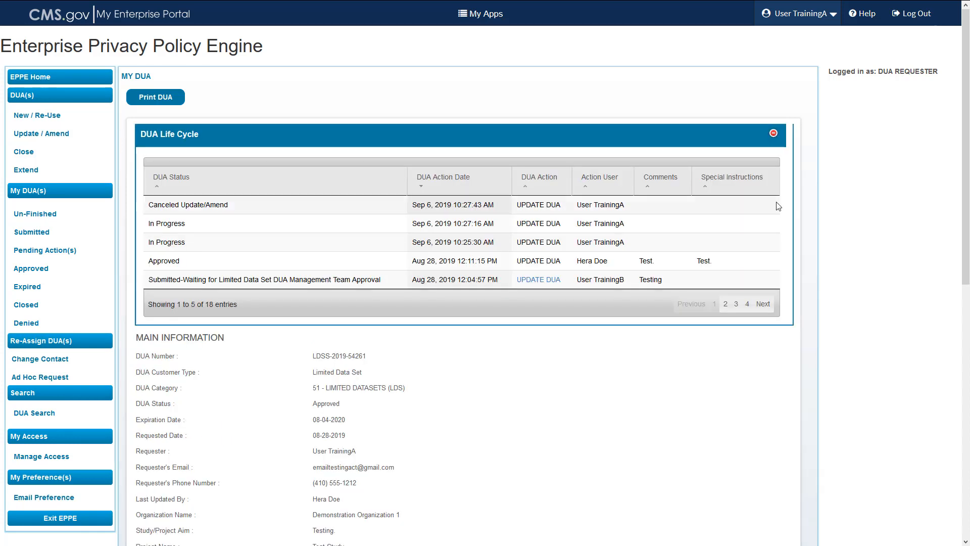
click(774, 134)
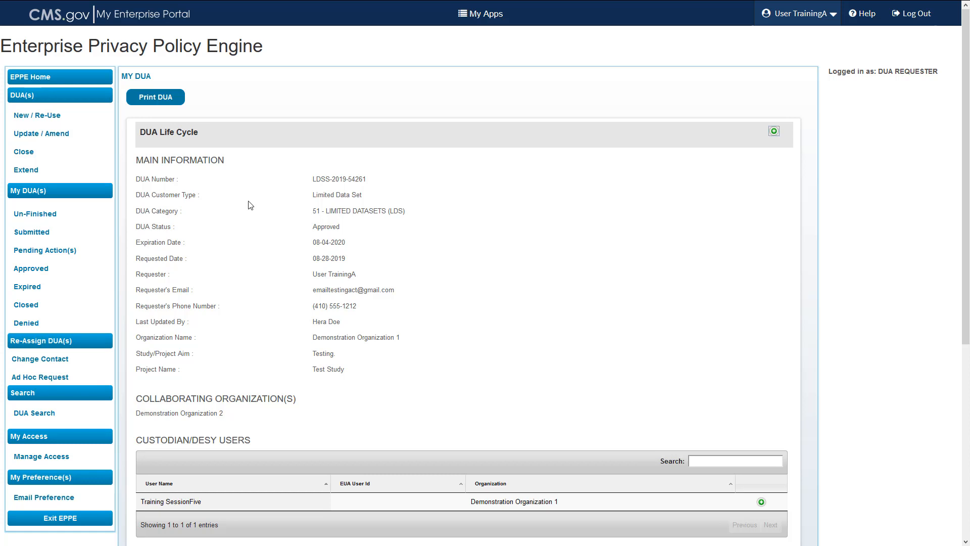
scroll(250, 204, down, 5)
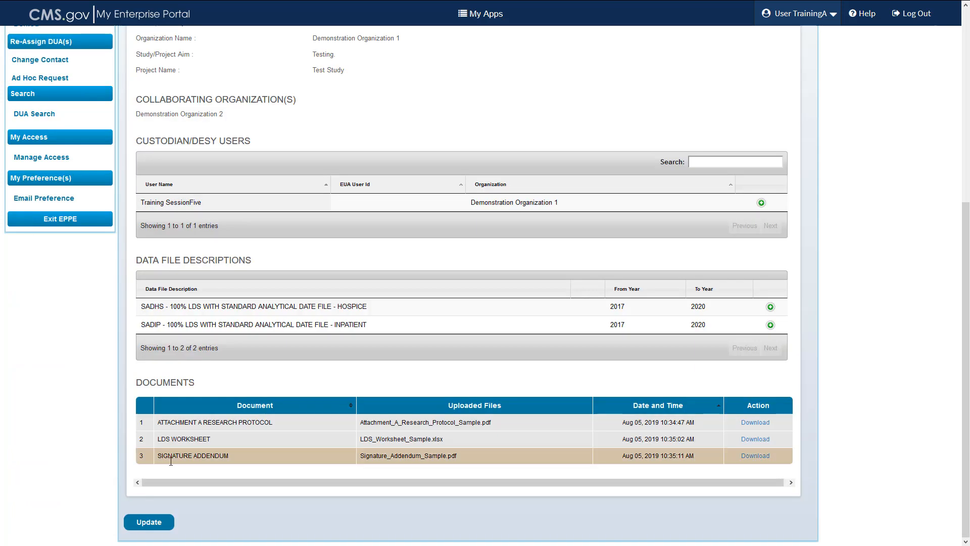
click(149, 522)
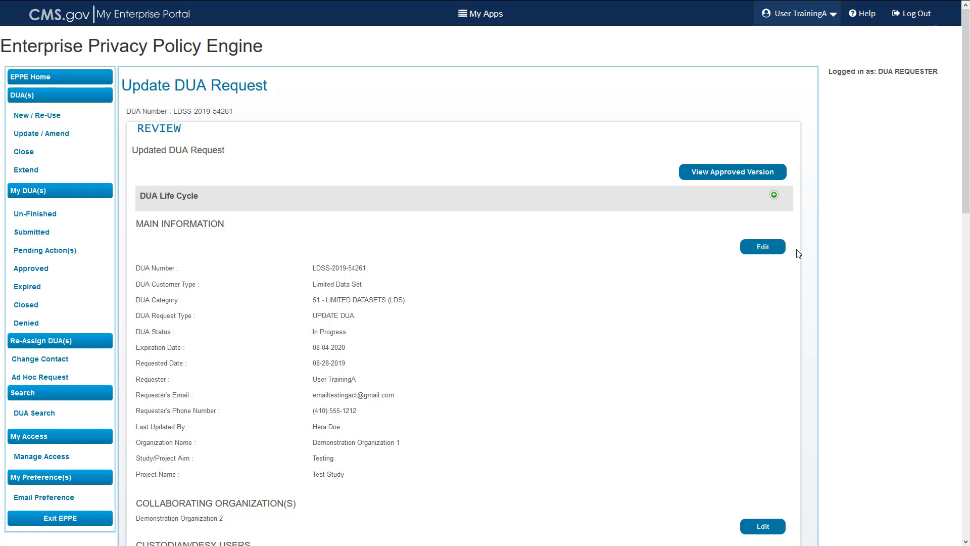
Edit the main information, replacing the Project Aim with "Demonstration for training."
click(764, 248)
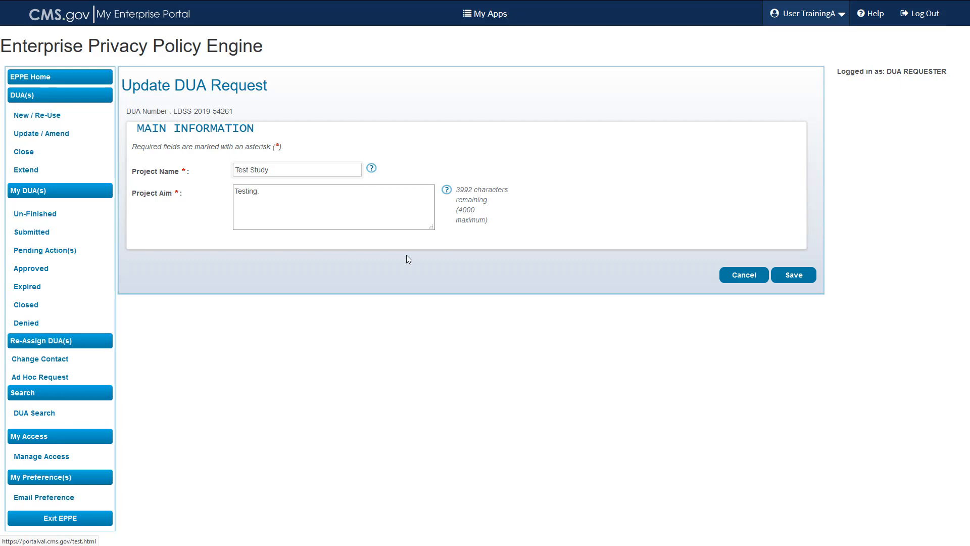
click(276, 189)
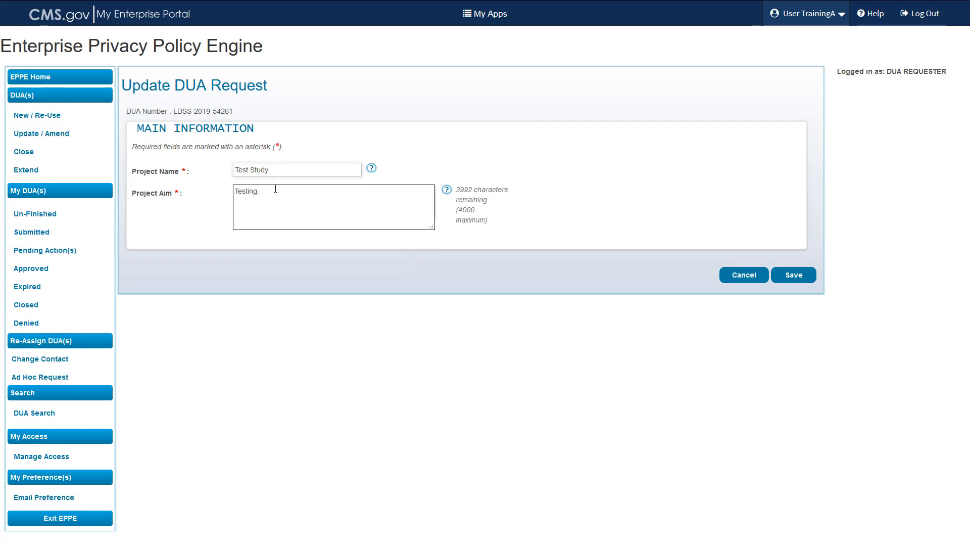
key(shift+Left)
key(ctrl+a)
text(Demions)
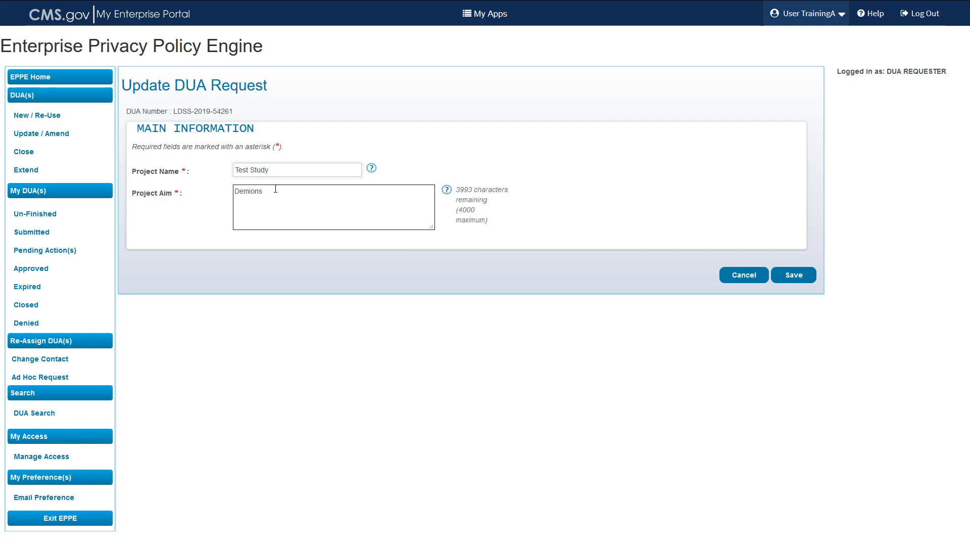
key(BackSpace)
key(BackSpace)
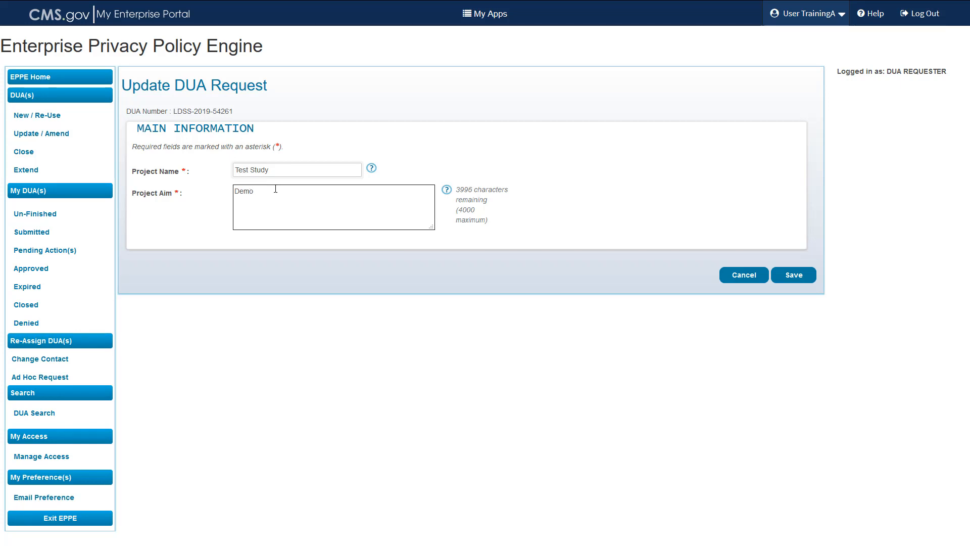
text(nstration fo)
key(BackSpace)
text(r te)
key(BackSpace)
text(raining.)
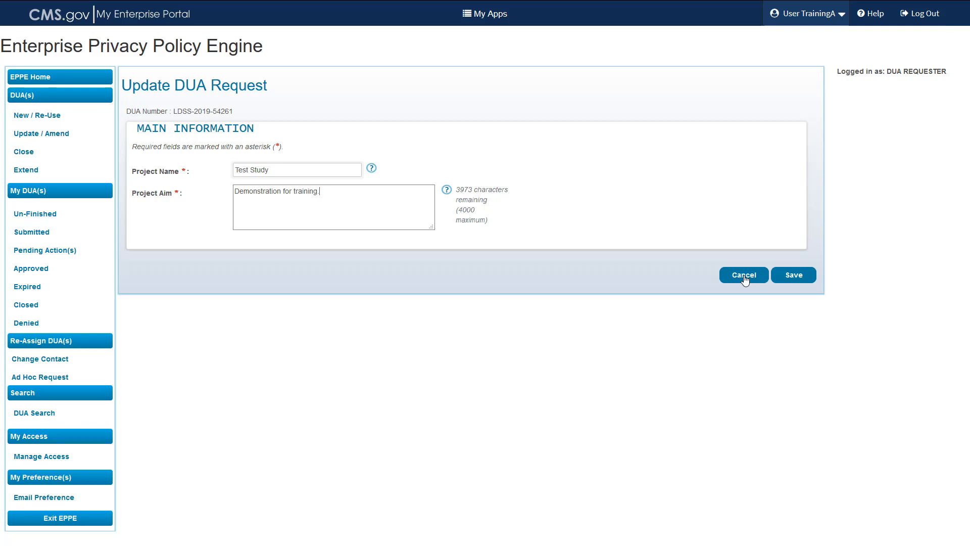
Save the revised main information and acknowledge the document upload notice
click(793, 277)
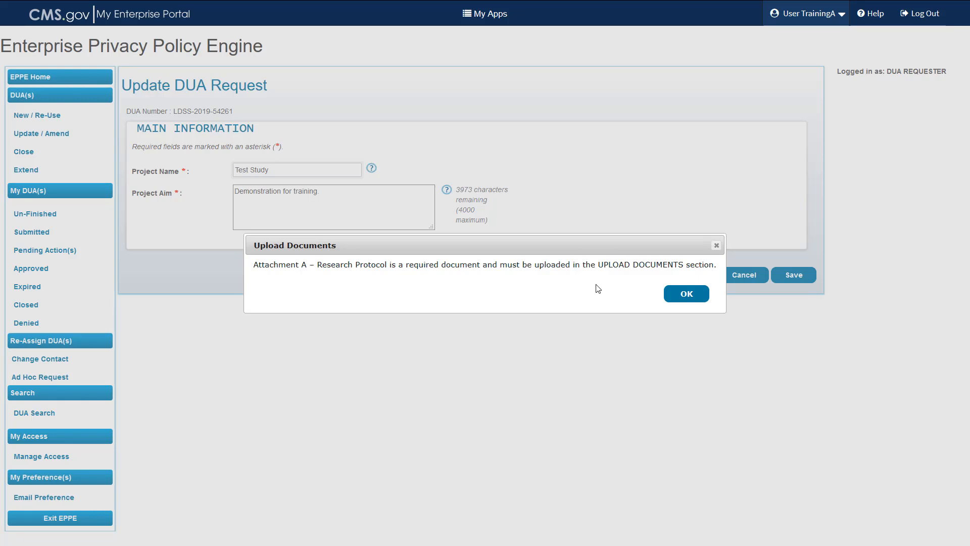
click(686, 295)
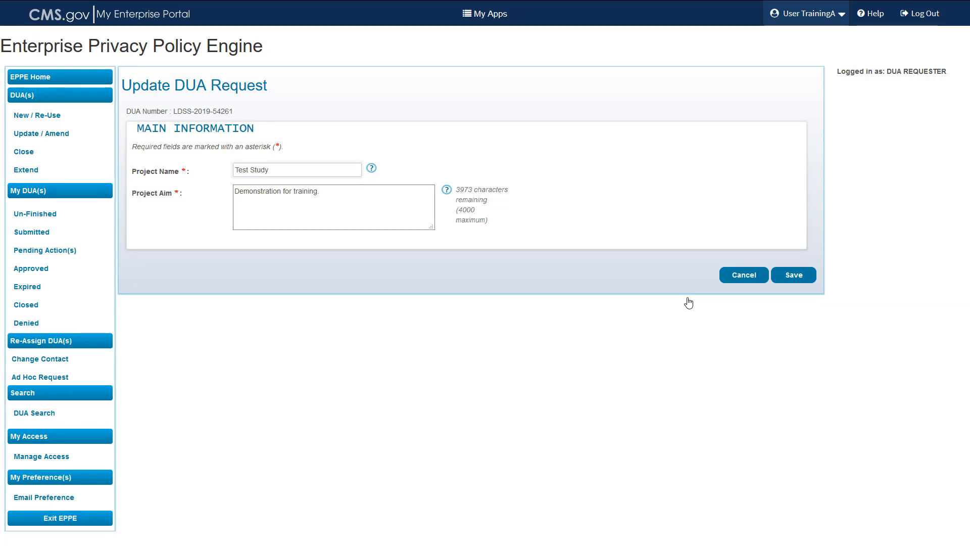
click(791, 282)
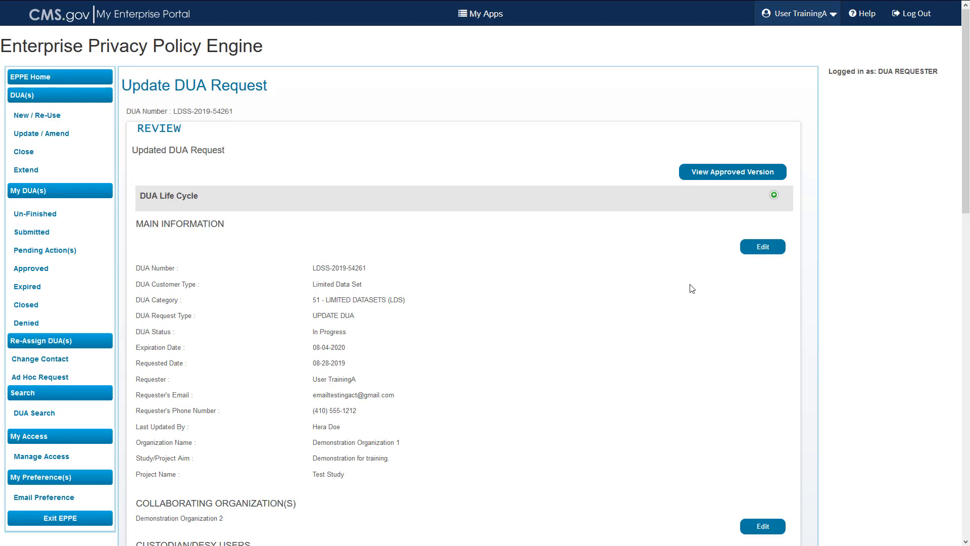
Add the comment "Updated Project Aim." to the DUA update request and save the request
scroll(558, 331, down, 4)
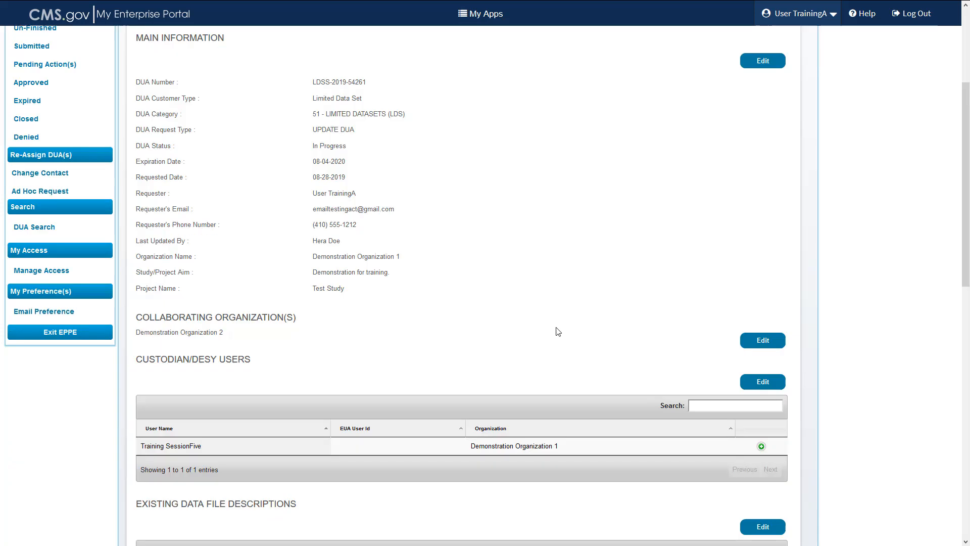
scroll(558, 332, down, 6)
scroll(557, 331, down, 5)
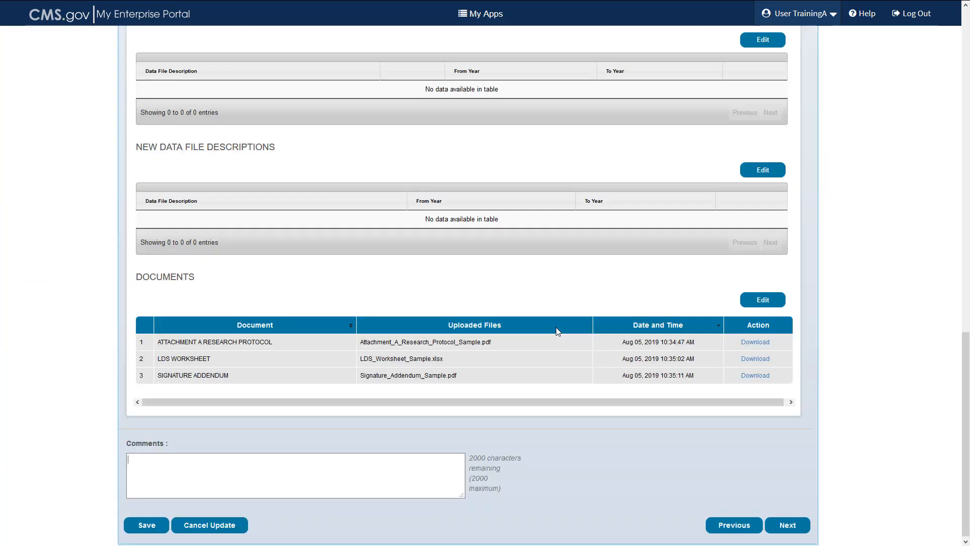
scroll(557, 331, down, 1)
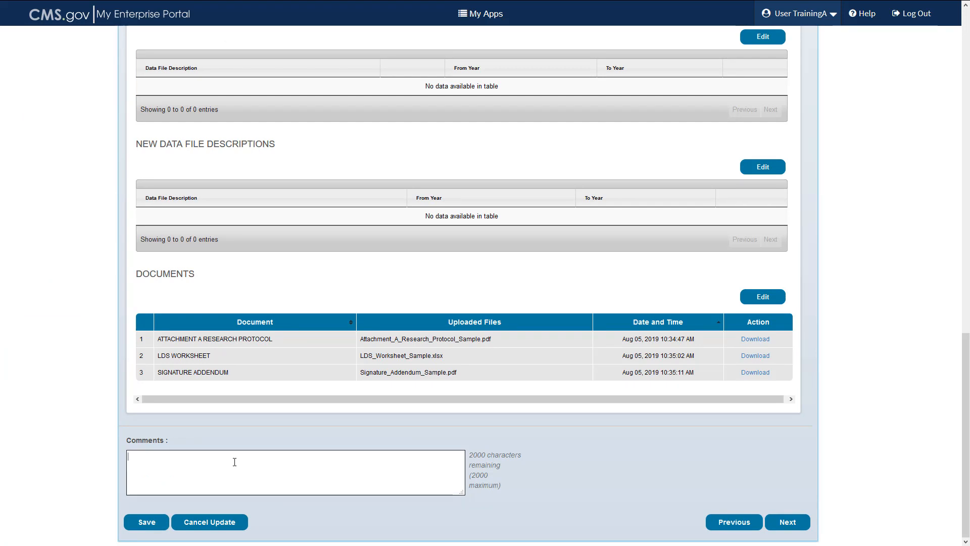
text(Updated Project Aim.)
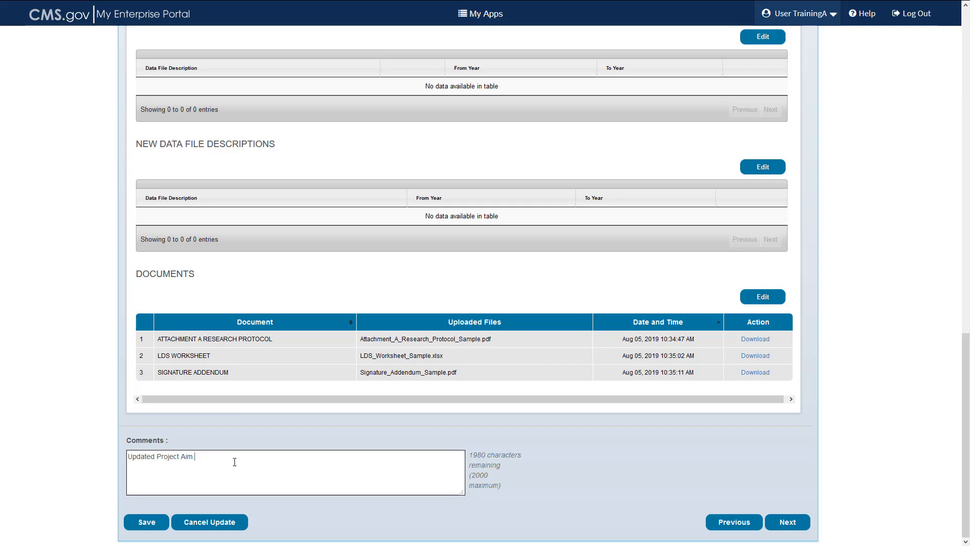
click(146, 525)
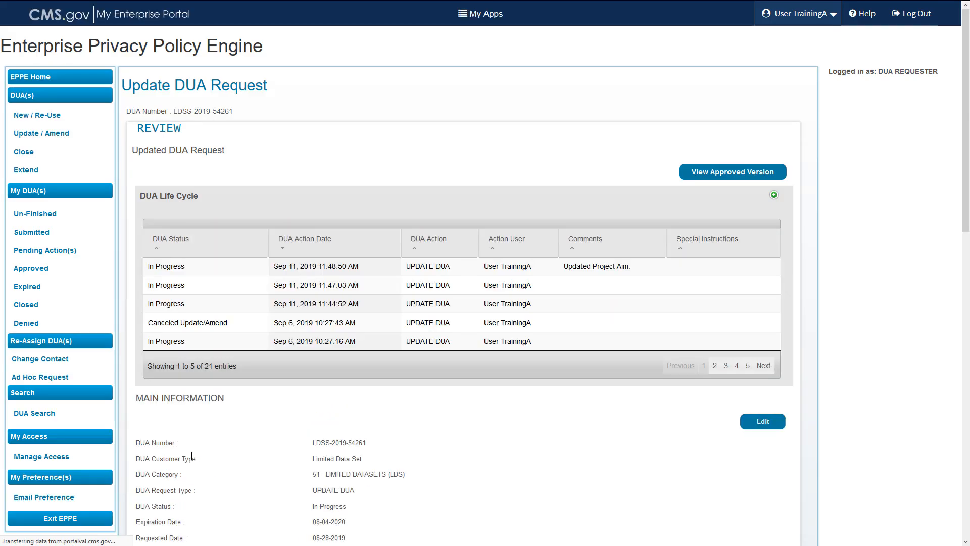
Examine the warning for cancelling the DUA update and close it without proceeding with the cancellation
scroll(191, 457, down, 4)
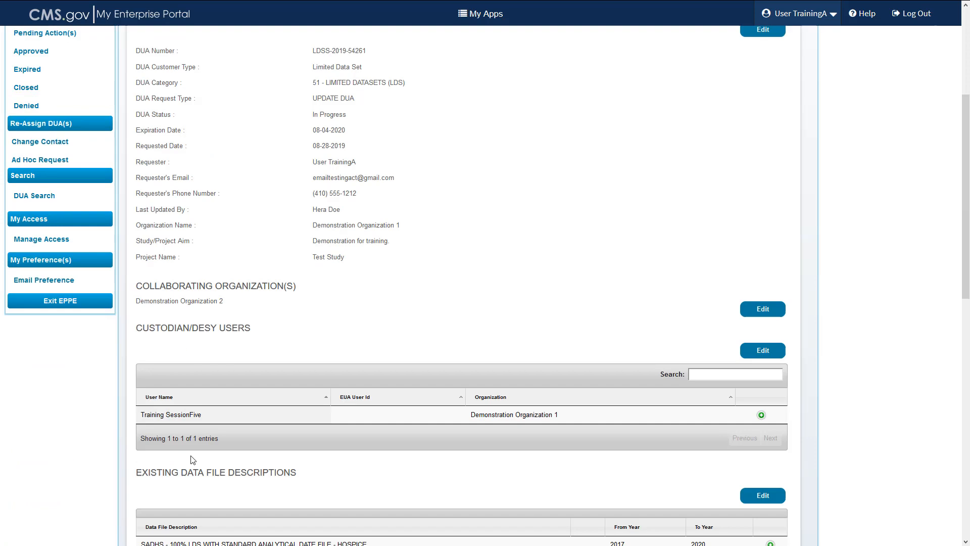
scroll(192, 459, down, 10)
scroll(193, 460, down, 1)
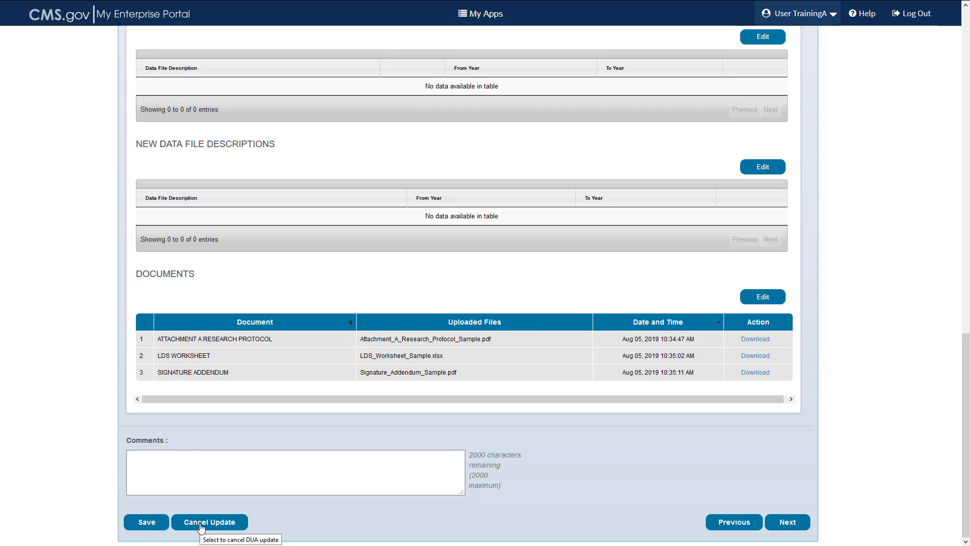
click(200, 524)
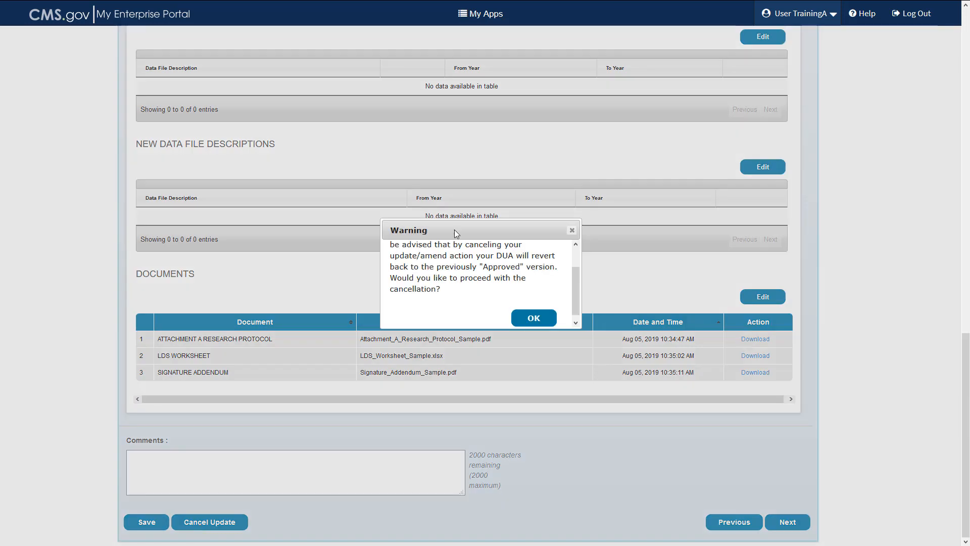
scroll(453, 280, down, 1)
scroll(453, 280, up, 3)
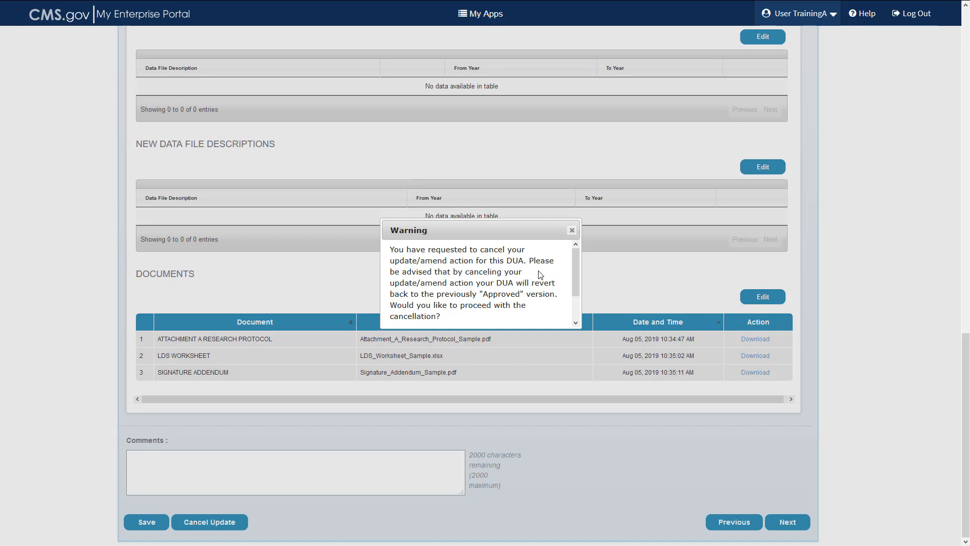
scroll(540, 275, down, 1)
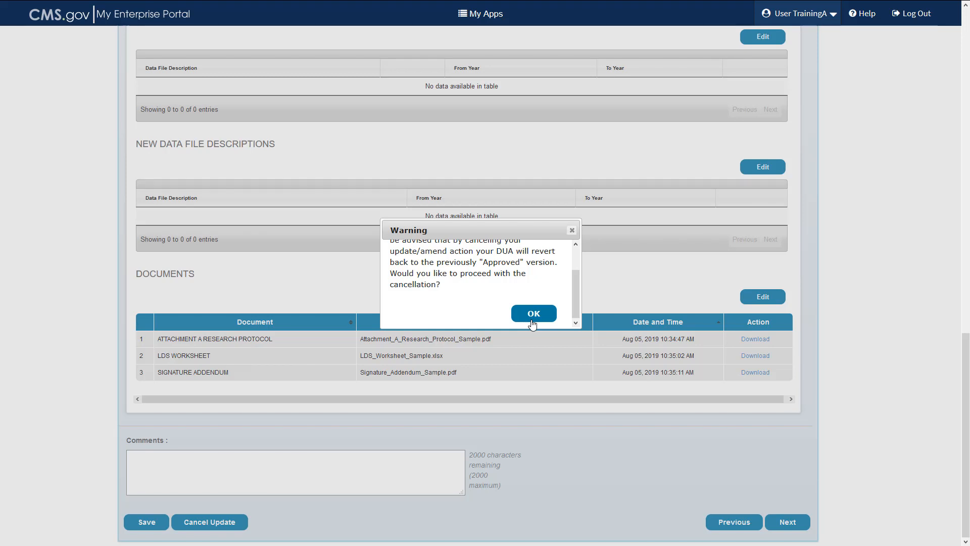
click(572, 231)
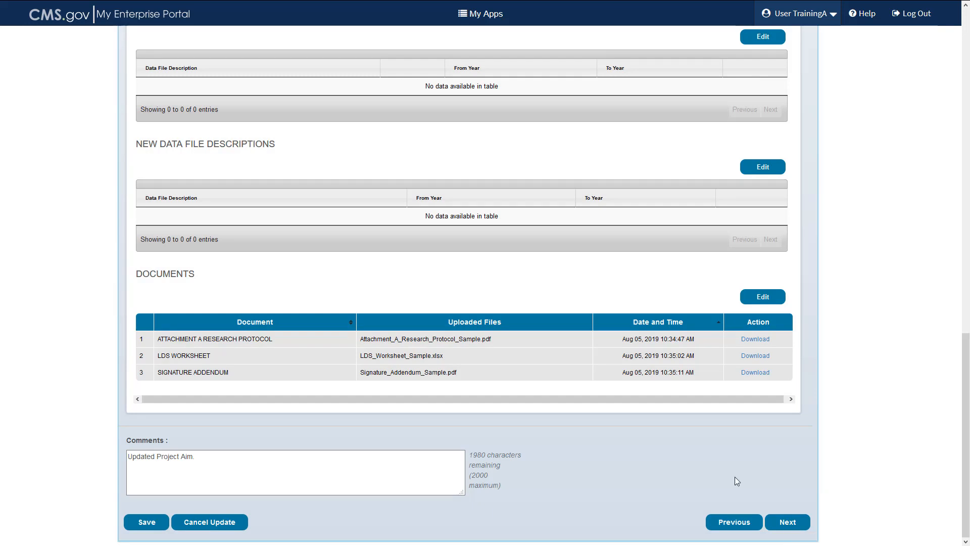
Proceed to the terms and conditions, agree to them, and submit the DUA update request
click(787, 523)
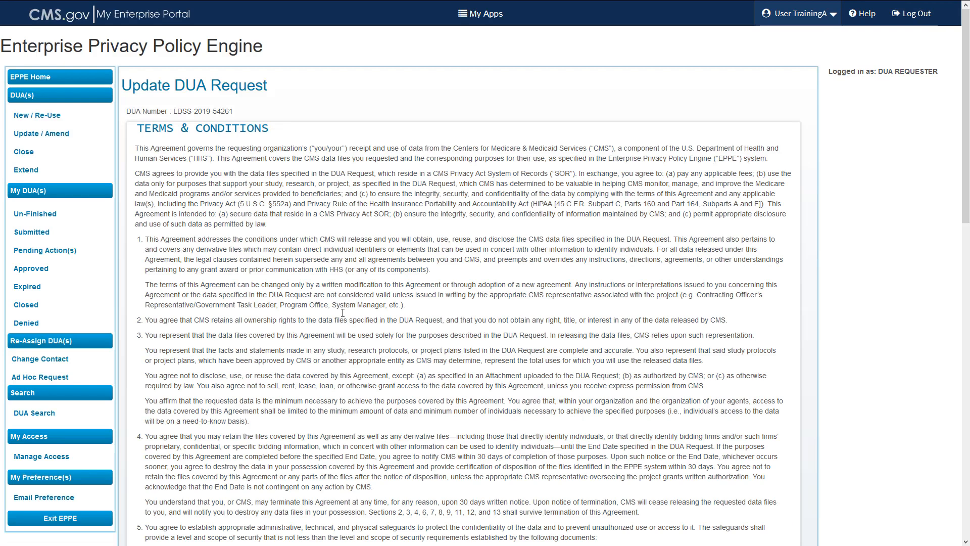
scroll(343, 312, down, 2)
scroll(342, 316, down, 7)
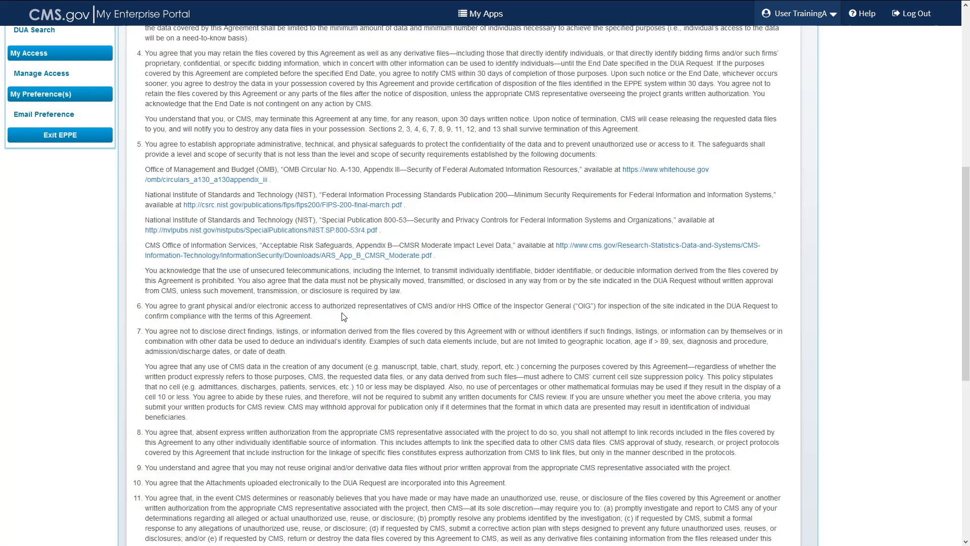
scroll(343, 317, down, 9)
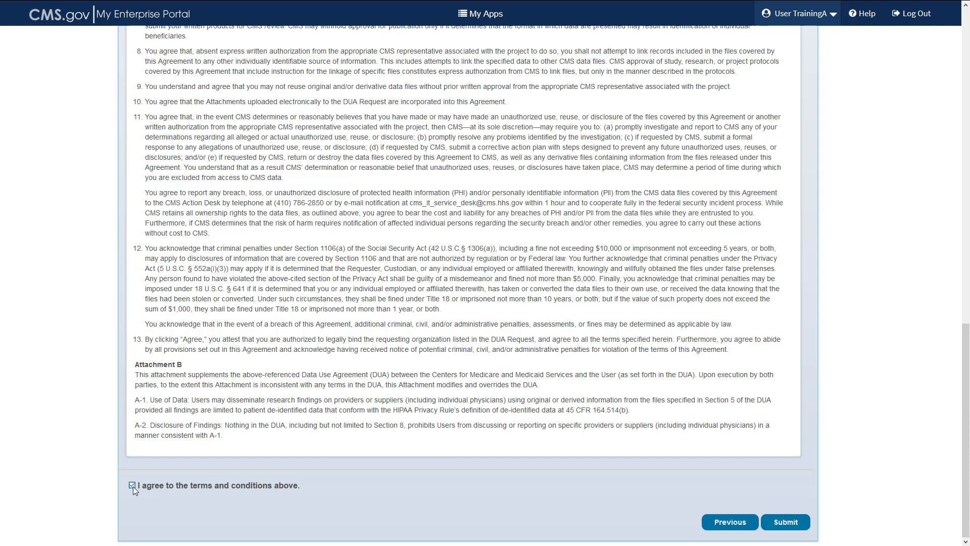
click(782, 526)
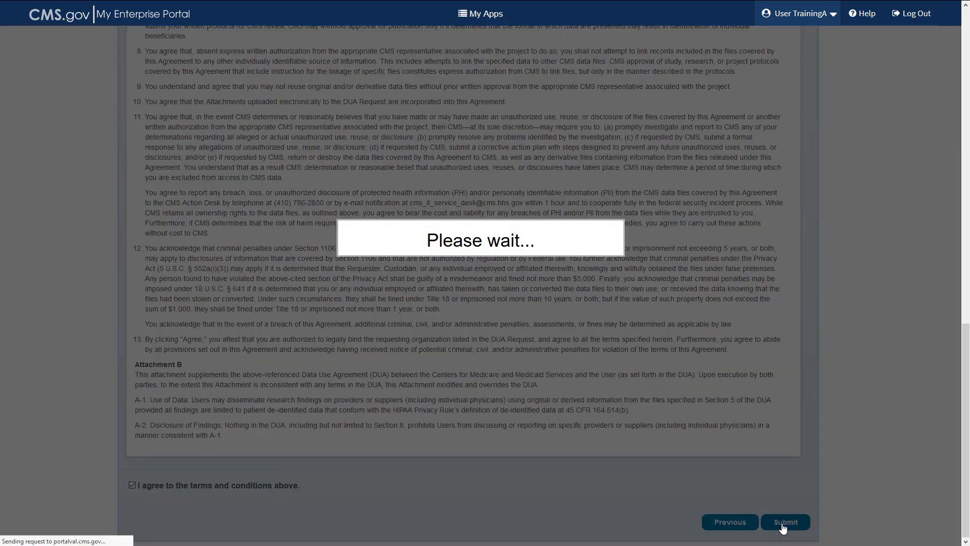